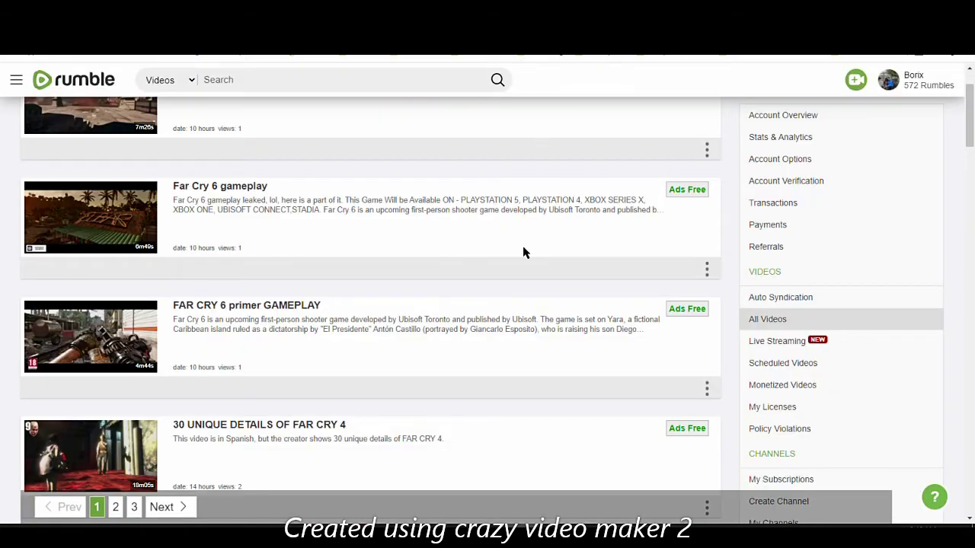
- Browse the Rumble video list, switch to the YouTube channel and look through its uploaded videos
scroll(518, 275, "down", 3)
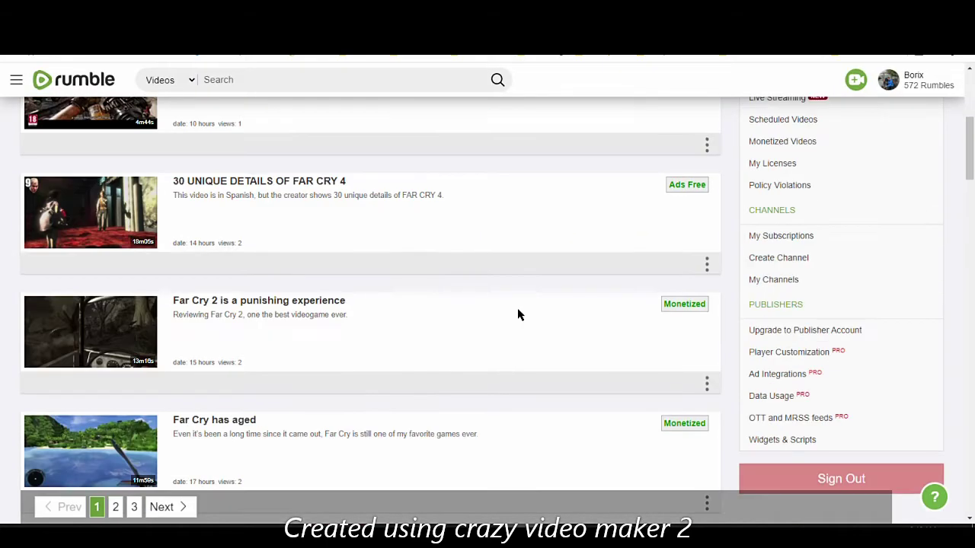
scroll(466, 328, "up", 4)
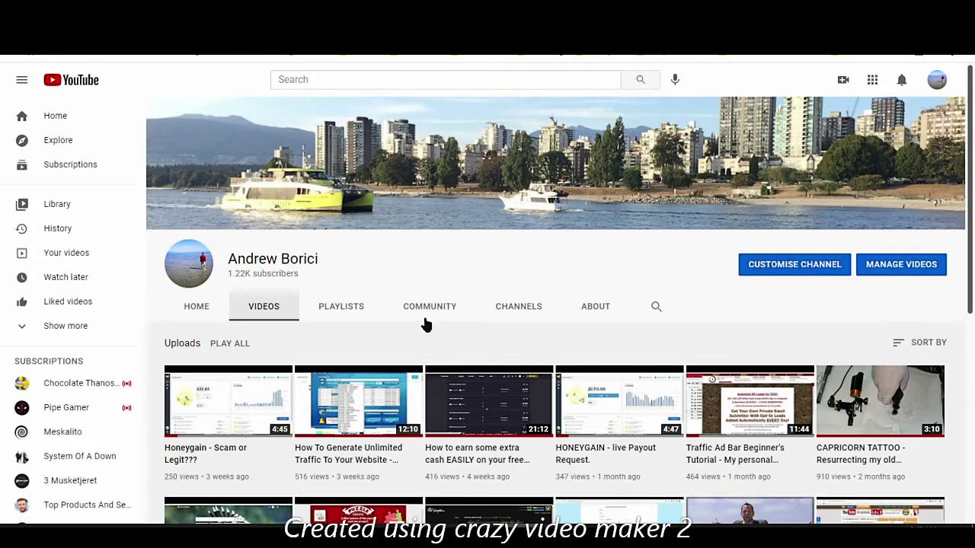
scroll(367, 377, "down", 3)
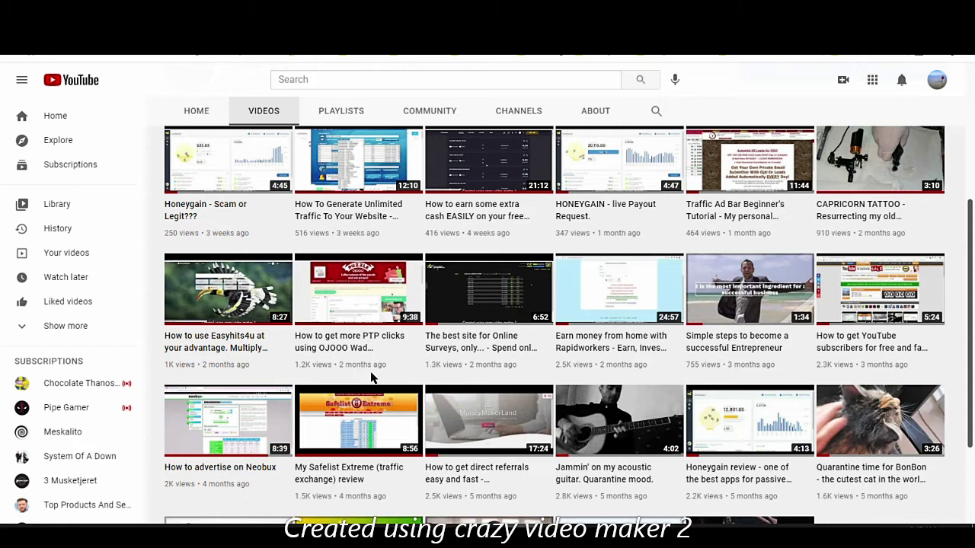
mouse_move(412, 392)
mouse_move(475, 385)
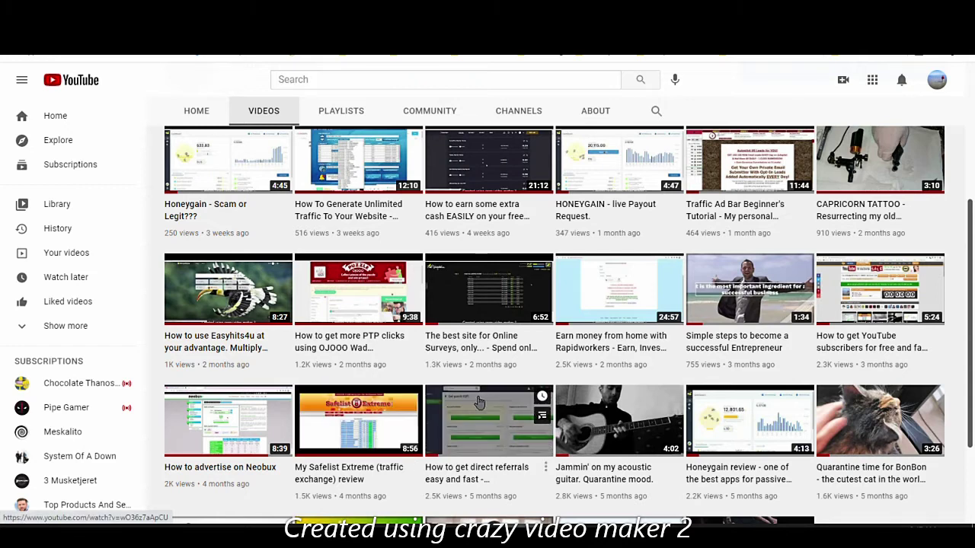
scroll(474, 384, "up", 3)
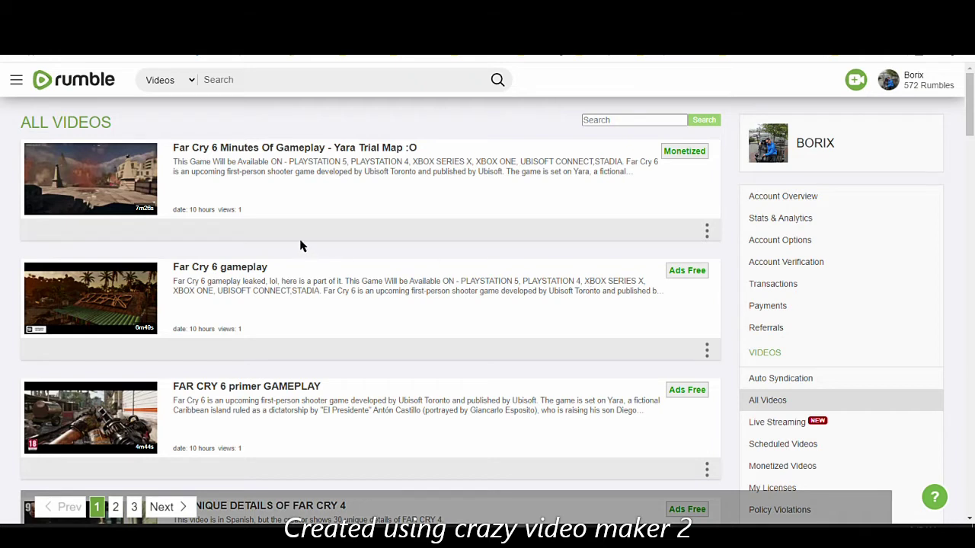
- Examine the first page of the Rumble account's videos for their monetization labels, dates and views
left_click_drag(845, 148, 797, 144)
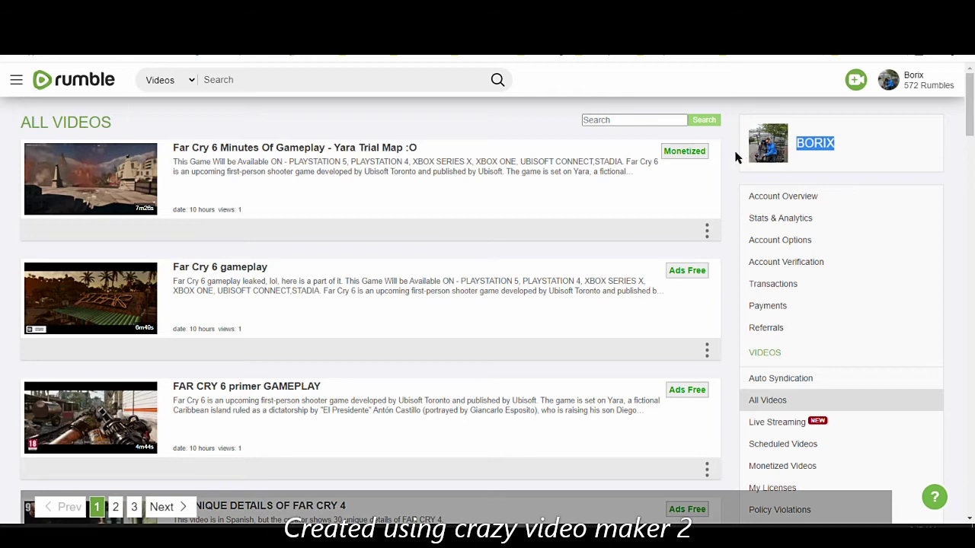
scroll(400, 294, "down", 20)
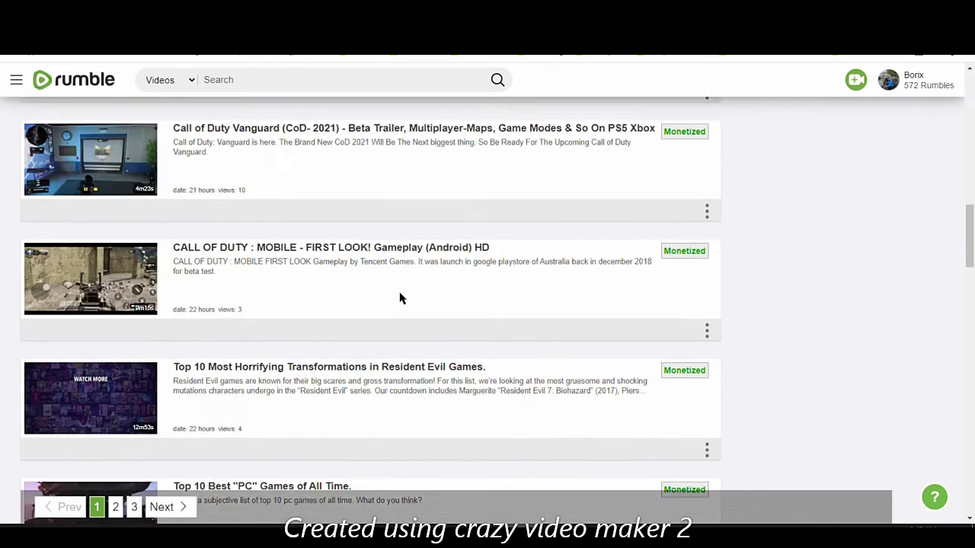
scroll(407, 304, "down", 3)
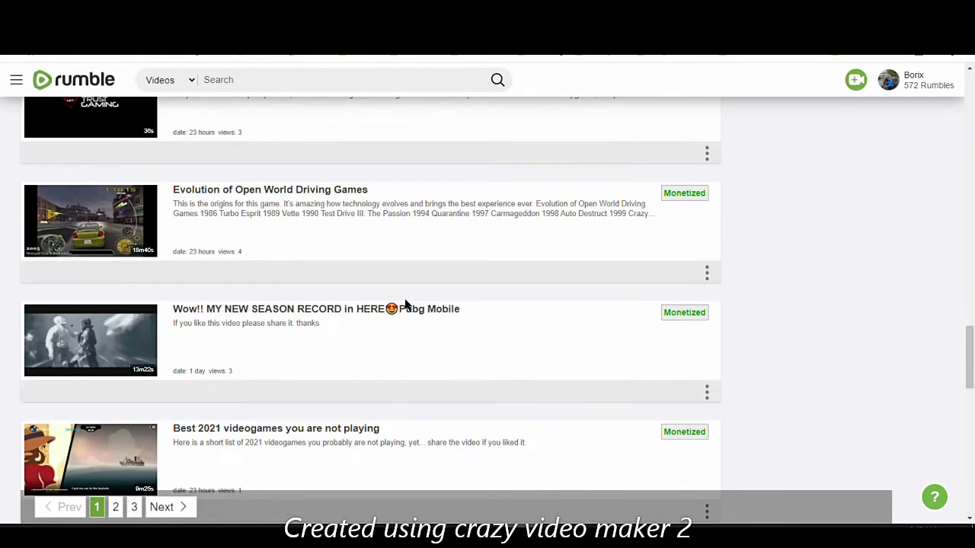
scroll(213, 344, "up", 1)
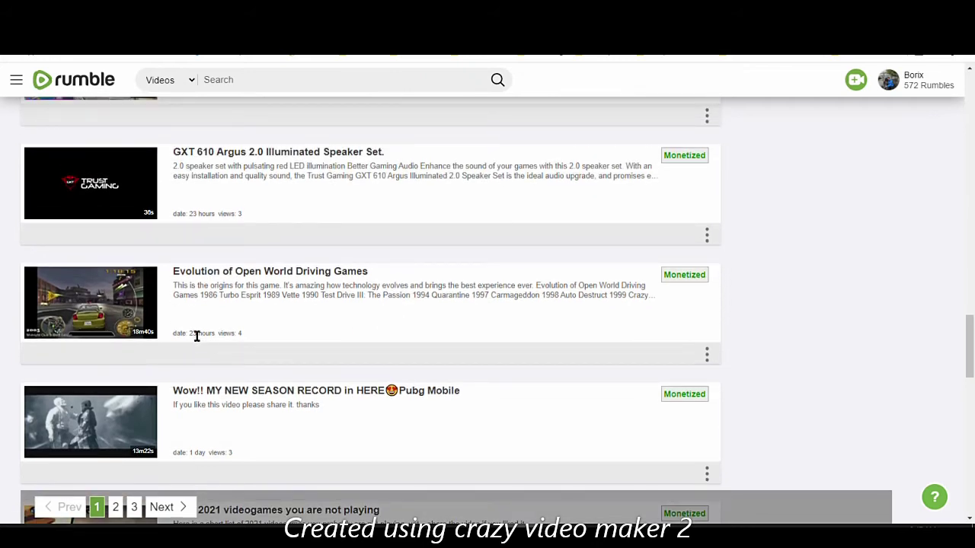
scroll(572, 320, "up", 2)
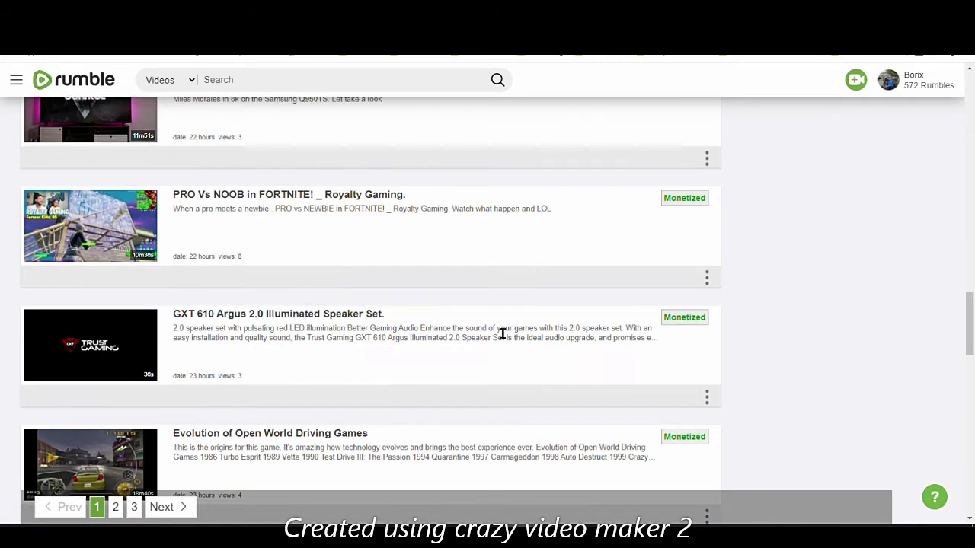
scroll(513, 348, "up", 10)
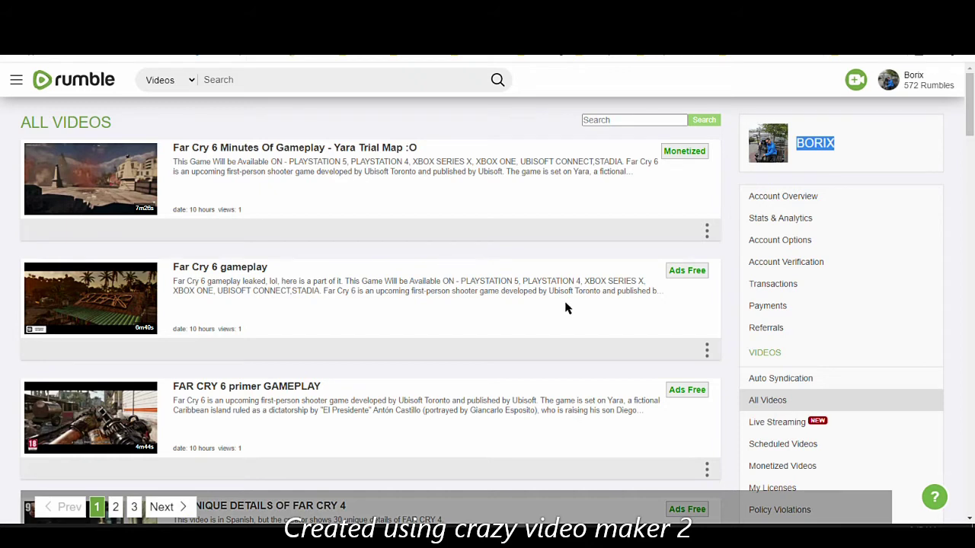
scroll(566, 307, "down", 1)
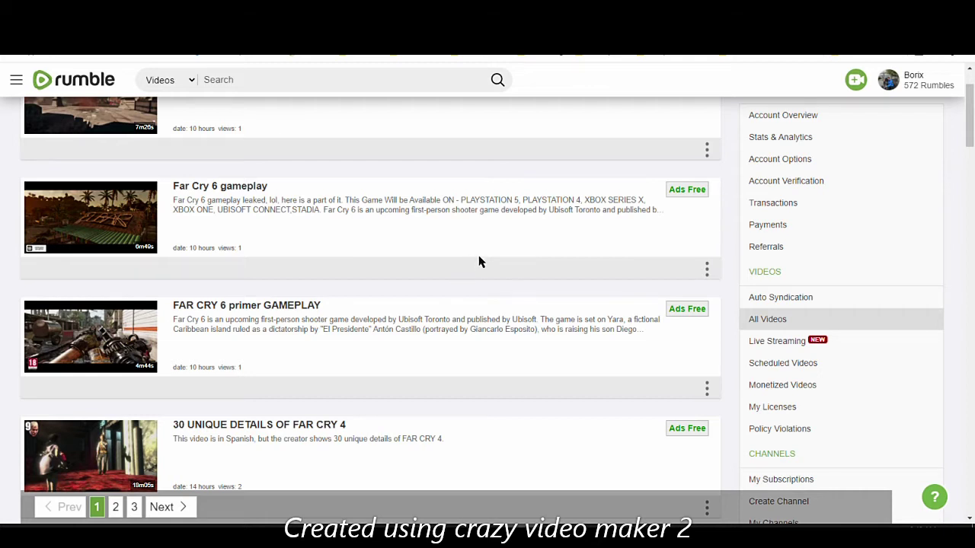
- Open page 3 of the Rumble account's video list and review the oldest uploads
scroll(479, 263, "down", 5)
left_click(135, 509)
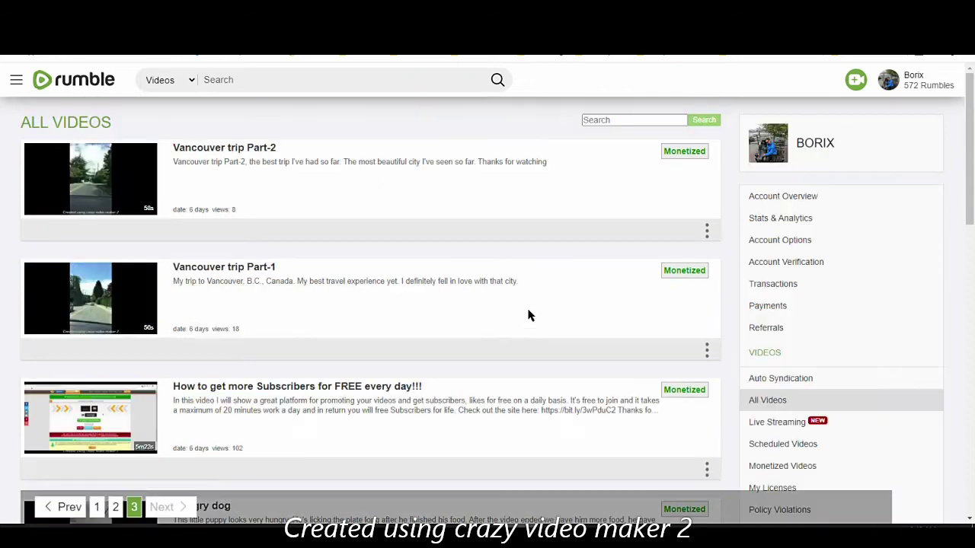
scroll(530, 315, "down", 12)
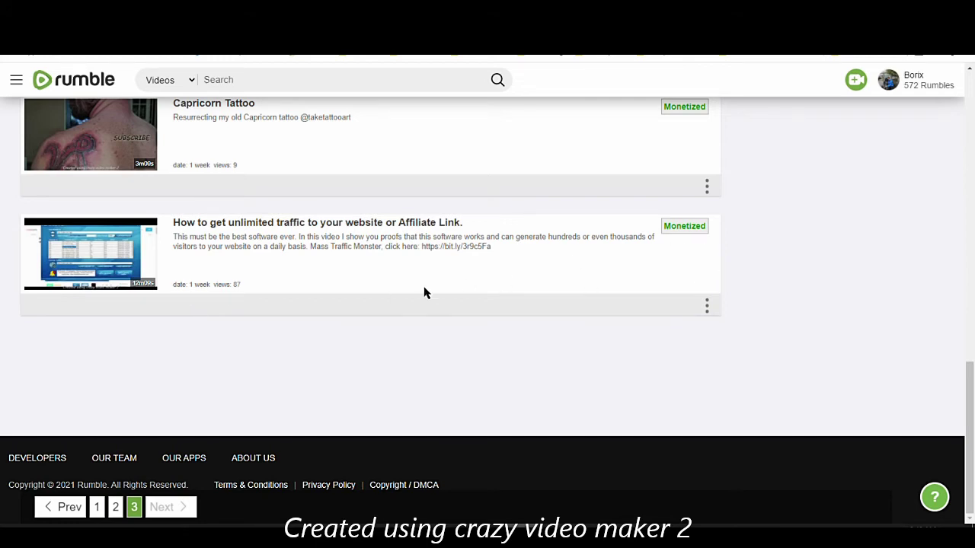
scroll(283, 340, "up", 6)
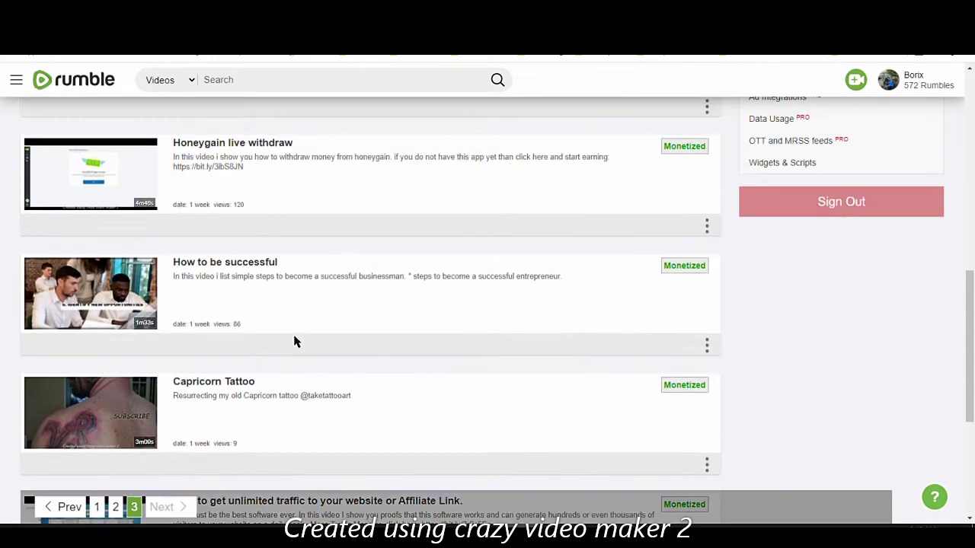
scroll(659, 318, "up", 5)
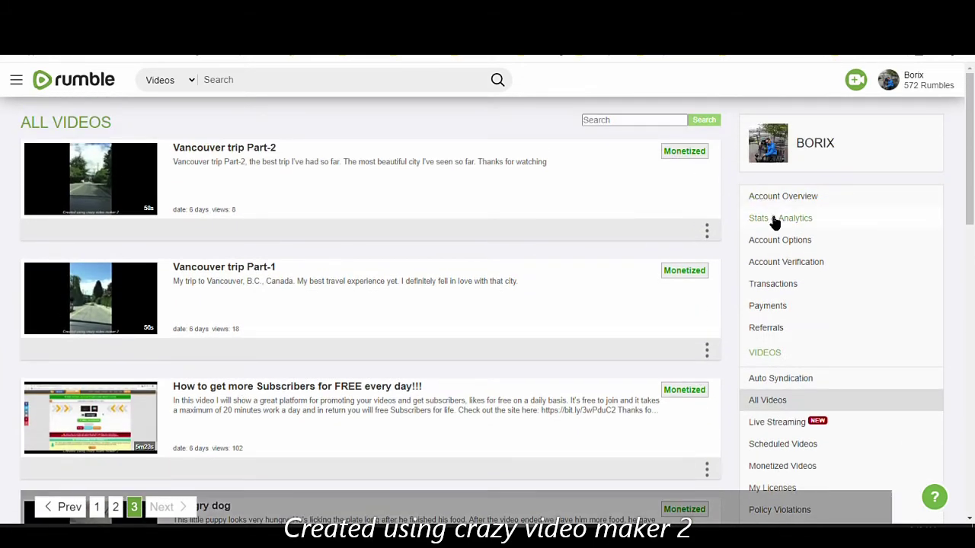
left_click(777, 405)
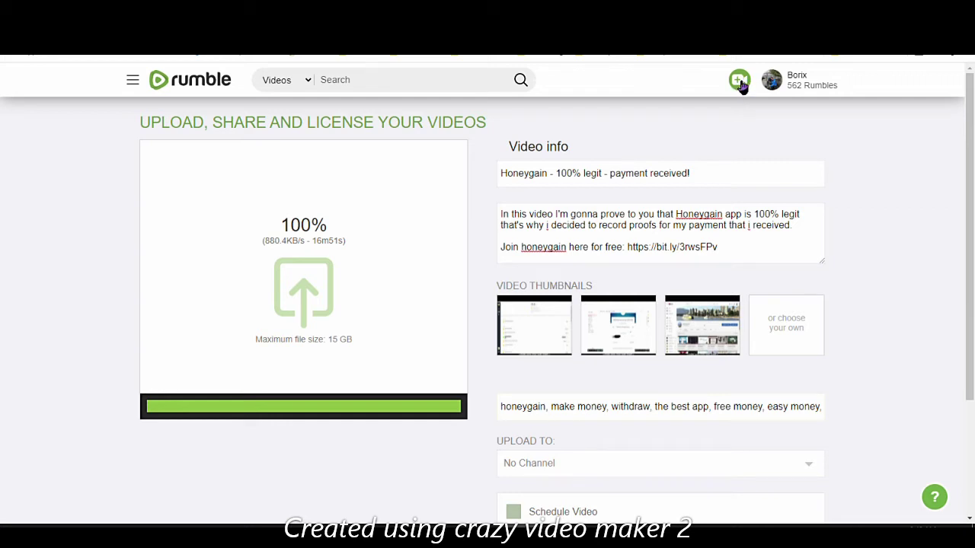
left_click(797, 84)
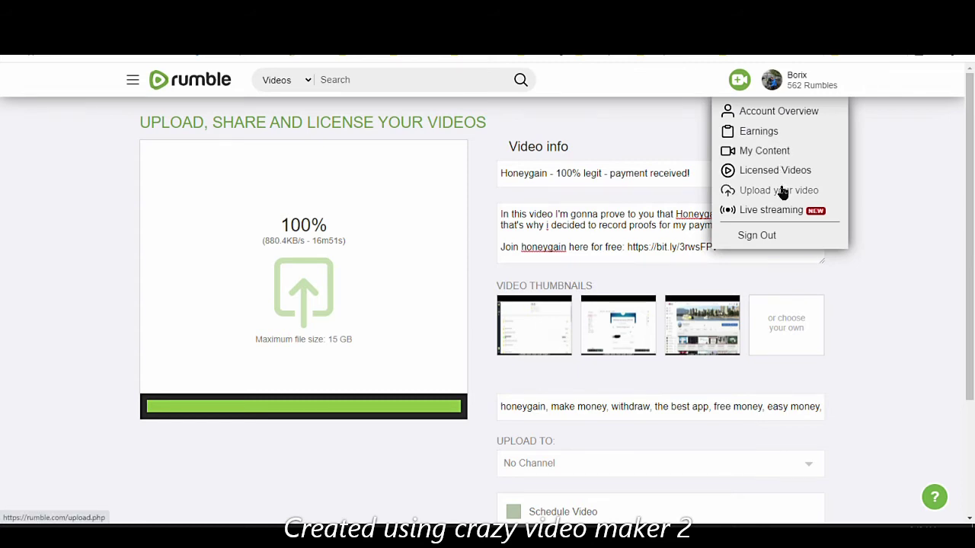
left_click(913, 272)
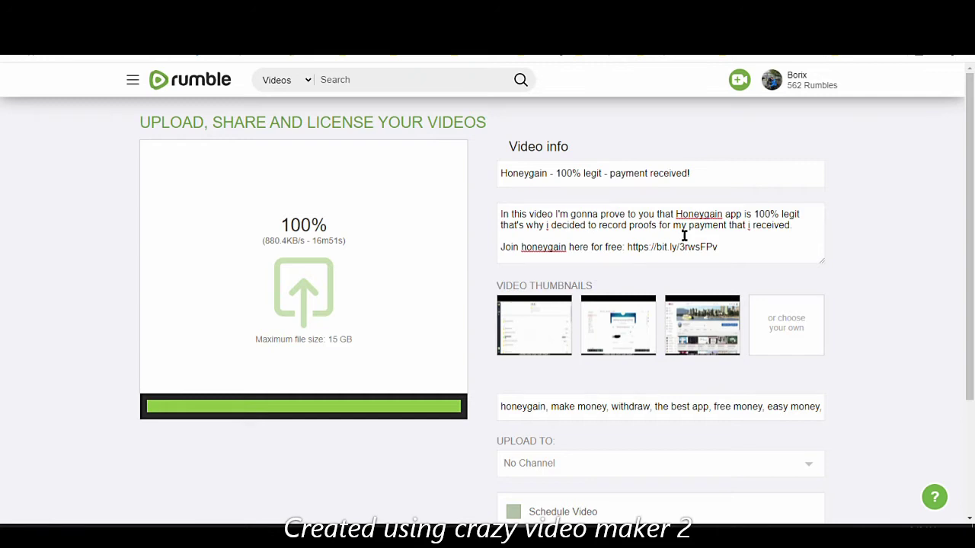
- Select the second suggested thumbnail for the Honeygain video and continue the upload to the licensing options
left_click(619, 323)
scroll(732, 358, "down", 1)
scroll(732, 357, "down", 2)
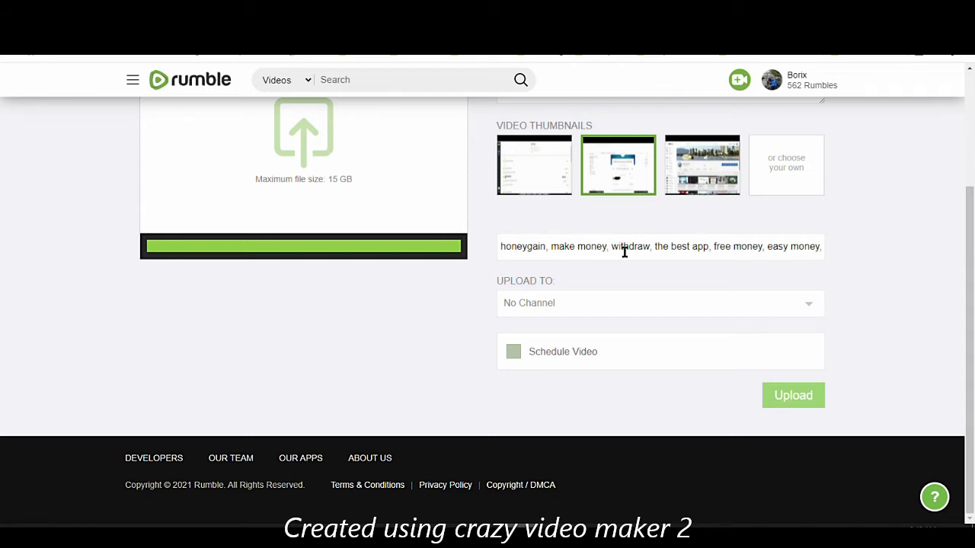
left_click(794, 397)
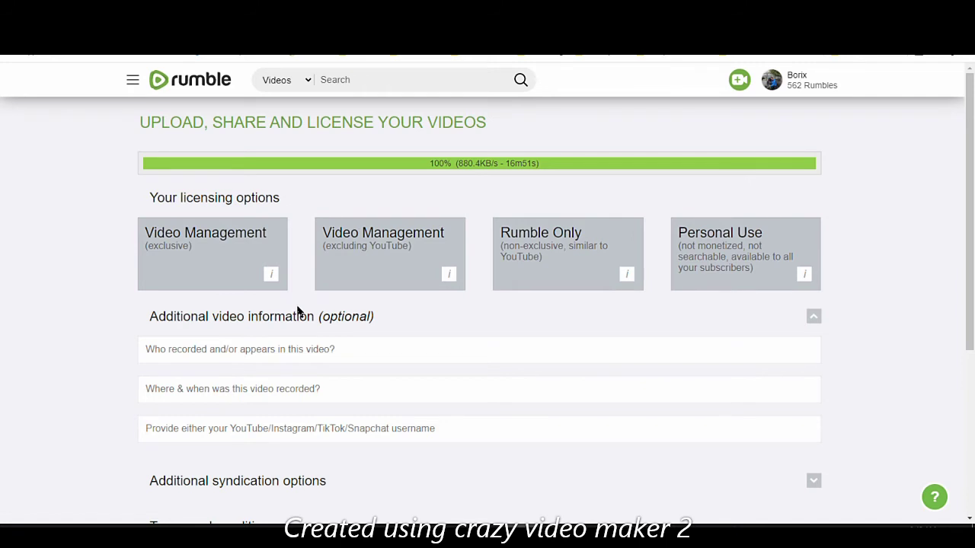
- Set the video's licensing option to Video Management (excluding YouTube)
mouse_move(273, 278)
left_click(394, 264)
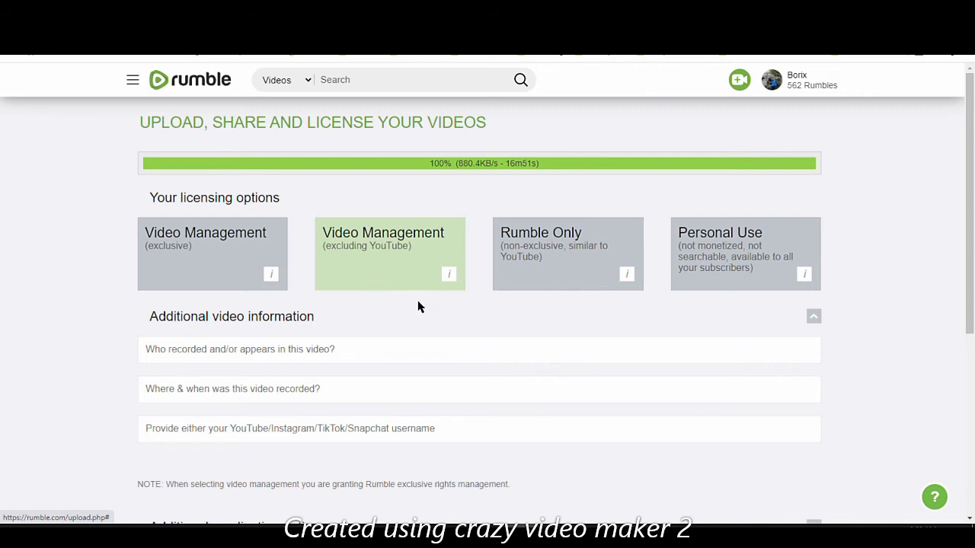
mouse_move(449, 278)
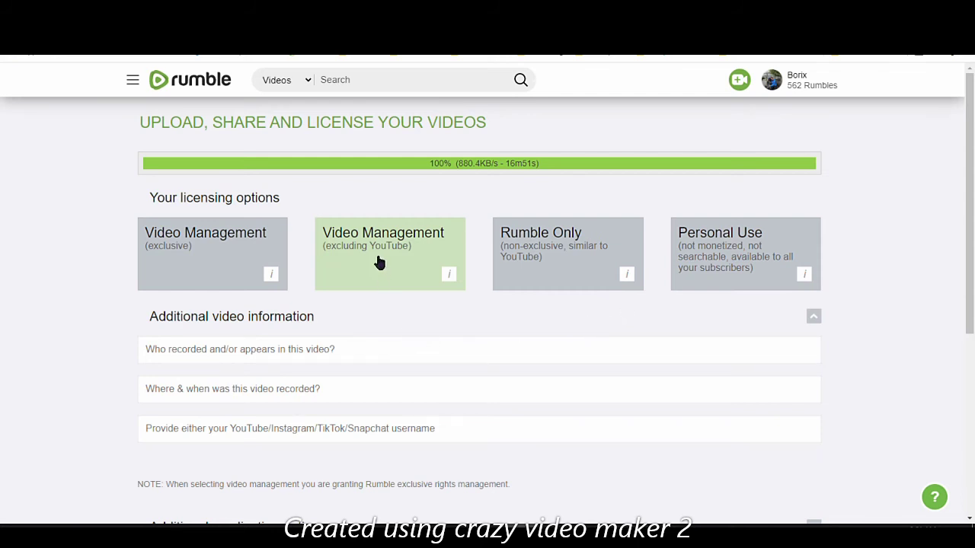
- Confirm that no exclusive agreement was signed, agree to the terms of service, and submit the video
scroll(381, 329, "down", 3)
left_click(154, 368)
left_click(154, 406)
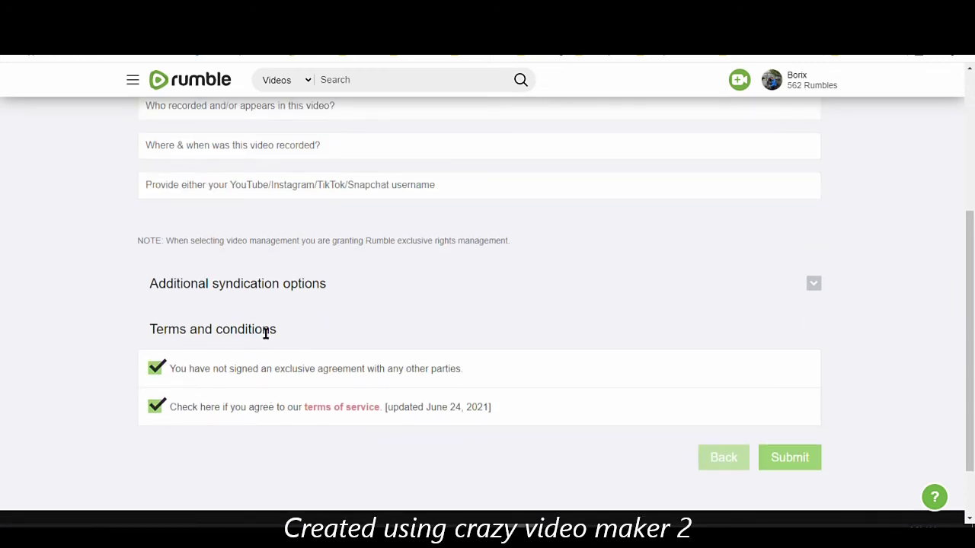
left_click(788, 465)
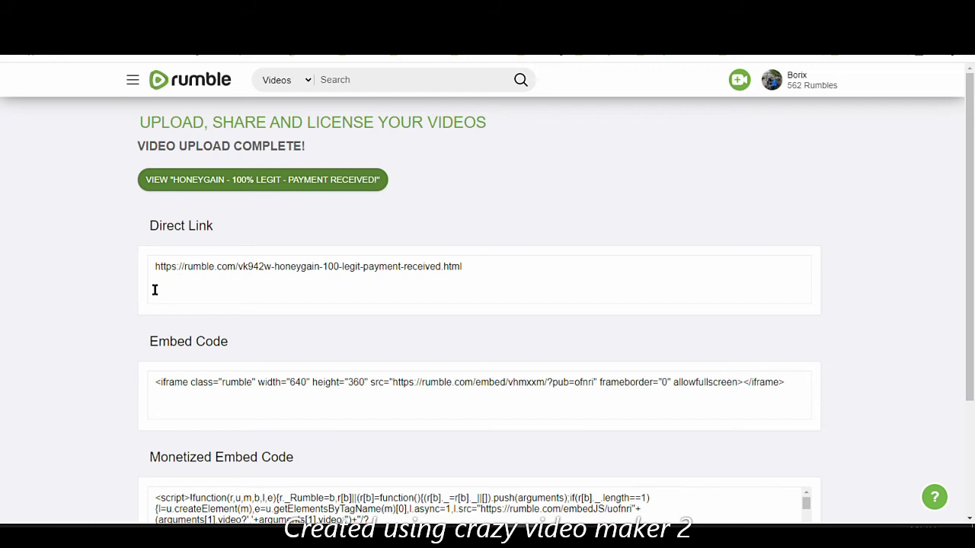
- Review the uploaded video's direct link and embed codes, and view the Honeygain video
scroll(301, 334, "down", 2)
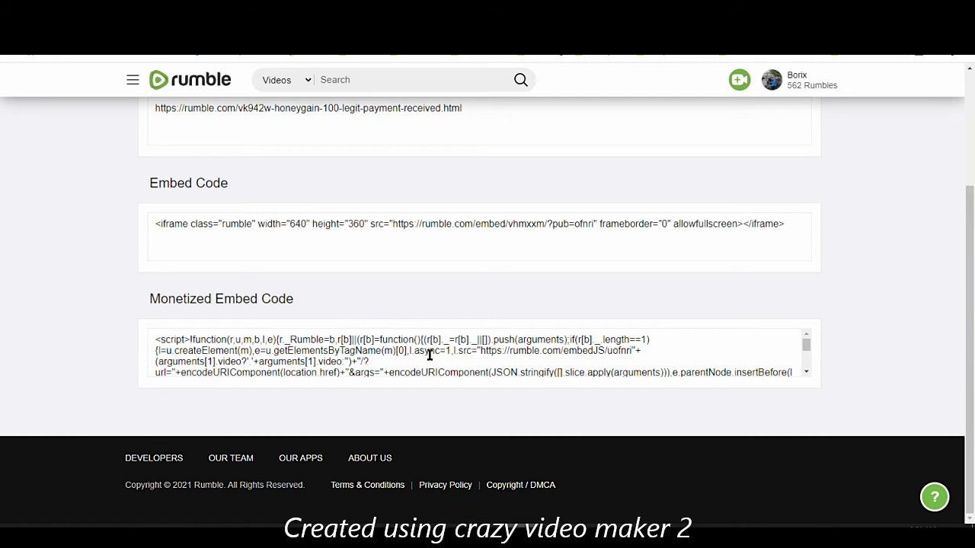
scroll(429, 355, "up", 2)
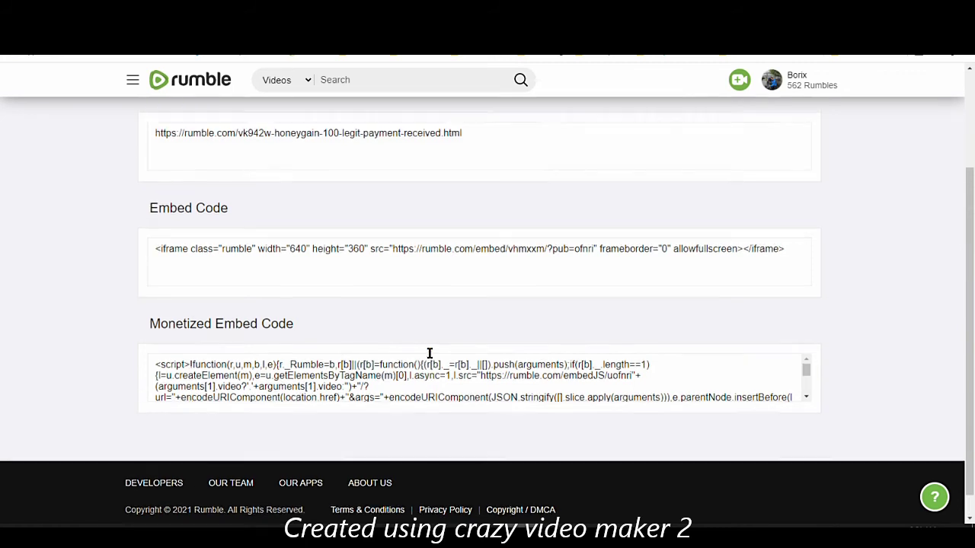
left_click(289, 185)
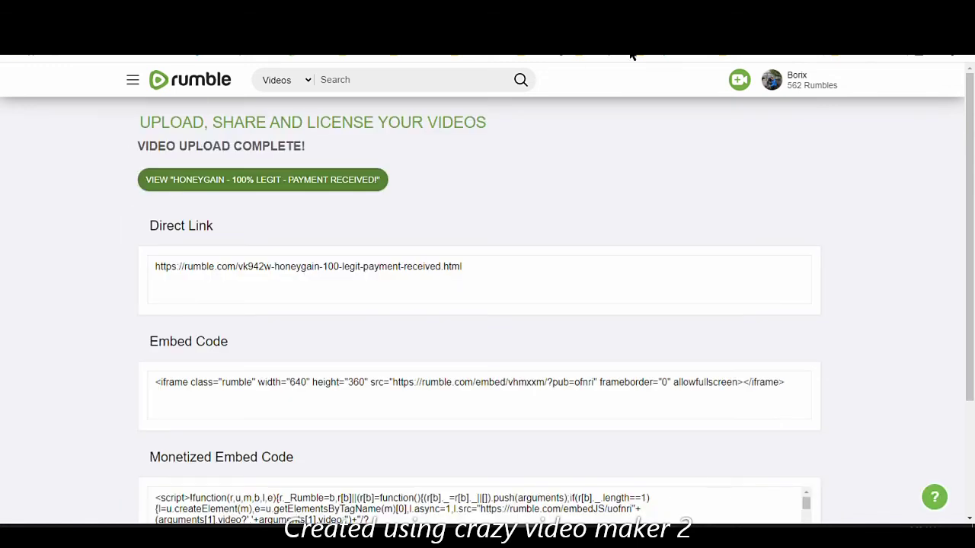
- Open the account's own content list and check the sharing and monetization status of the new Honeygain video
left_click(812, 90)
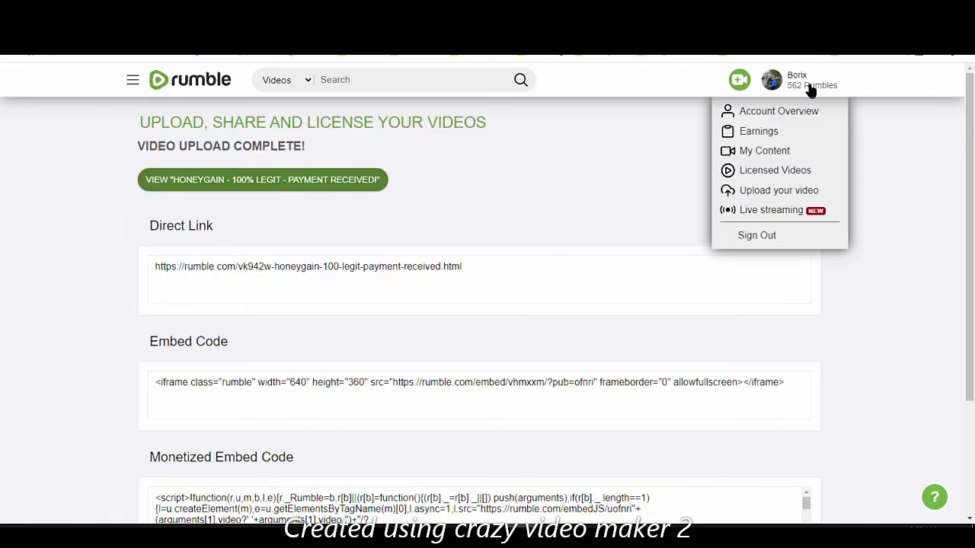
left_click(769, 155)
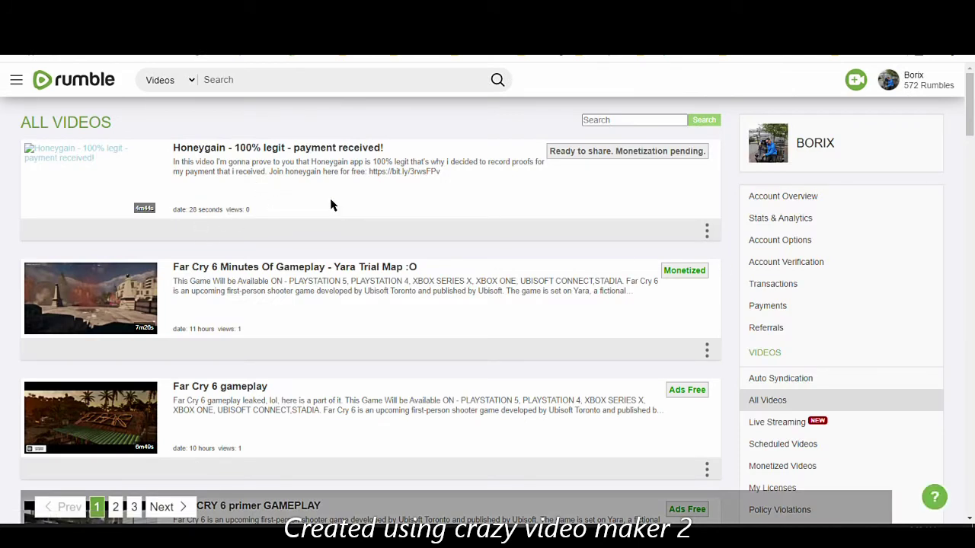
left_click_drag(549, 151, 617, 150)
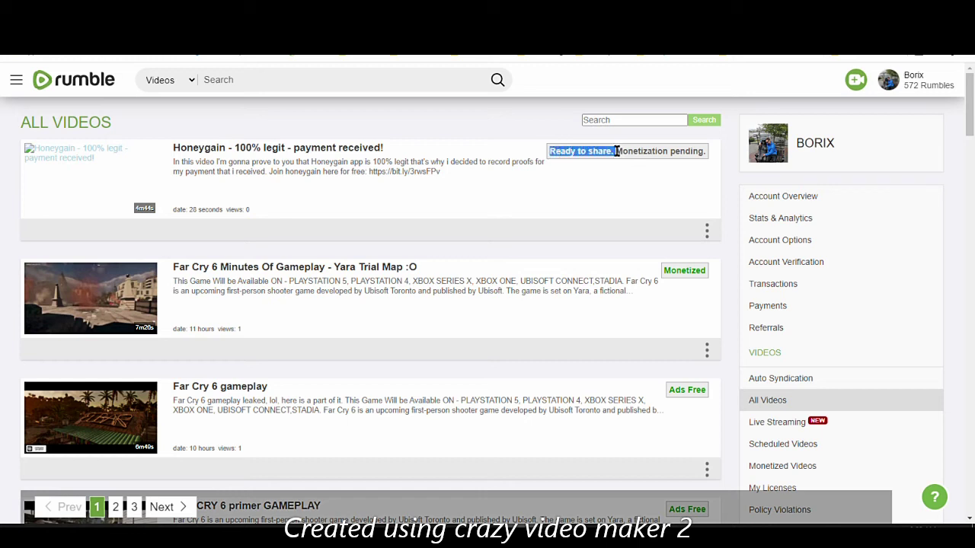
double_click(683, 154)
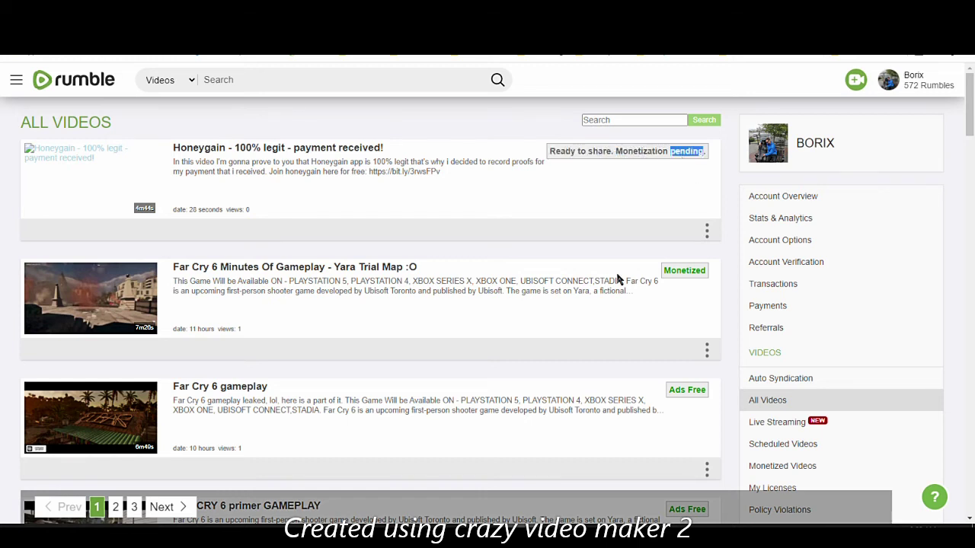
left_click(430, 208)
scroll(513, 270, "down", 1)
scroll(513, 269, "down", 12)
scroll(559, 316, "up", 5)
scroll(565, 325, "up", 8)
- Switch the site search from videos to channels and search for the account's own channel name
left_click(161, 80)
left_click(164, 102)
left_click(239, 79)
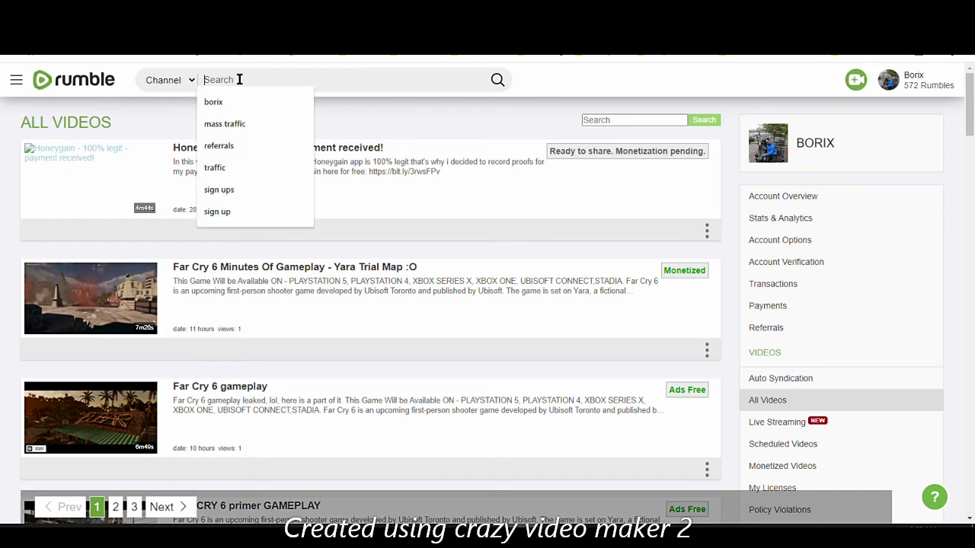
type("borix")
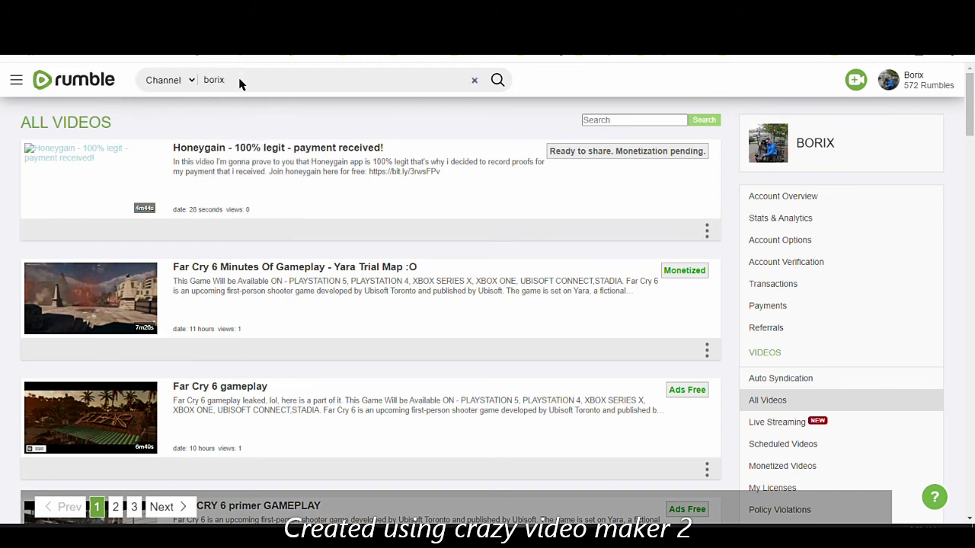
key("Return")
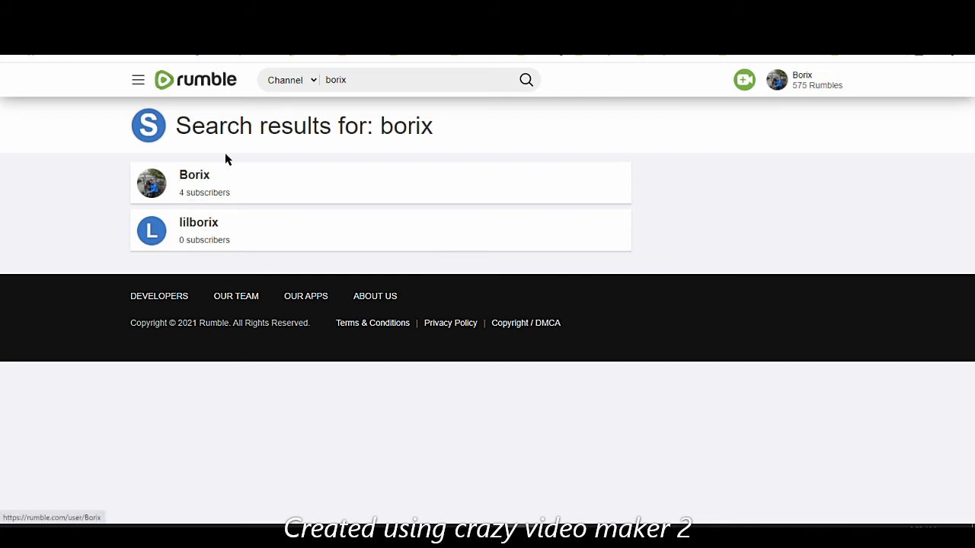
- Switch the site search back from channels to videos and start a new empty search
left_click(289, 82)
left_click(287, 93)
left_click(503, 81)
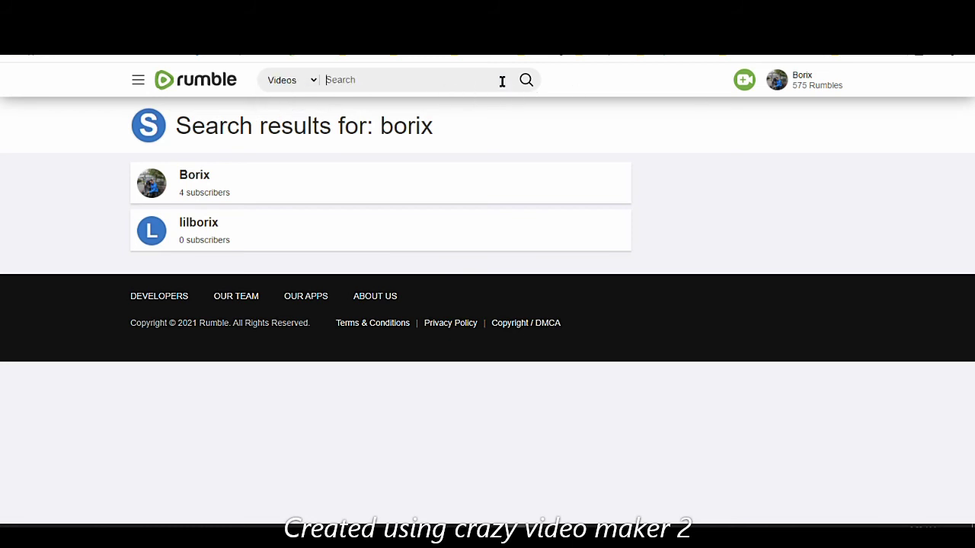
- Open the account's own content and review the monetization status of the videos on page 3 of the list
left_click(799, 89)
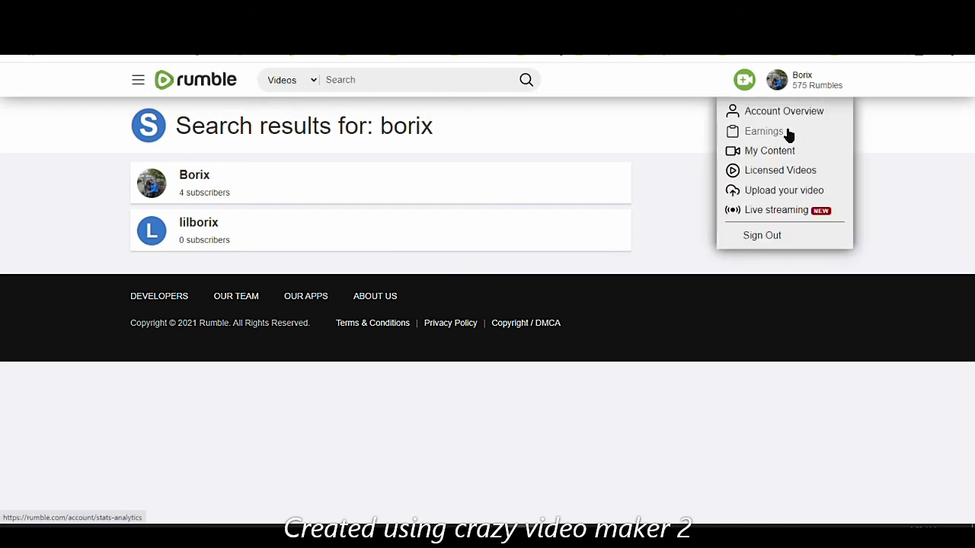
left_click(777, 156)
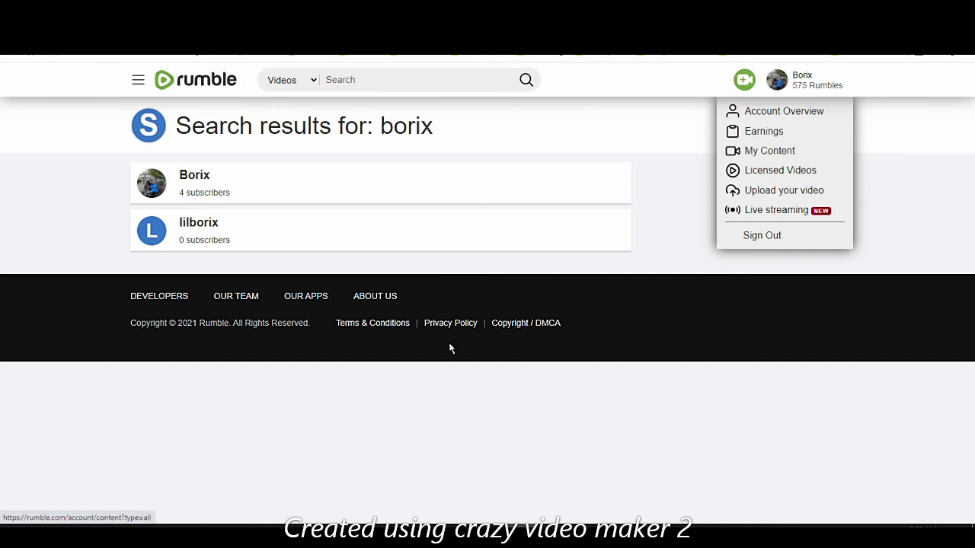
left_click(131, 507)
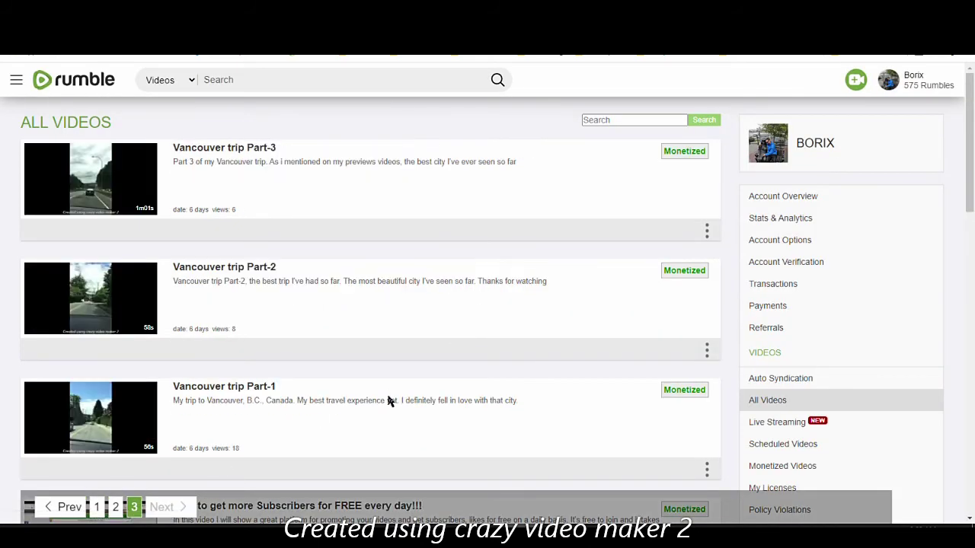
scroll(392, 399, "down", 15)
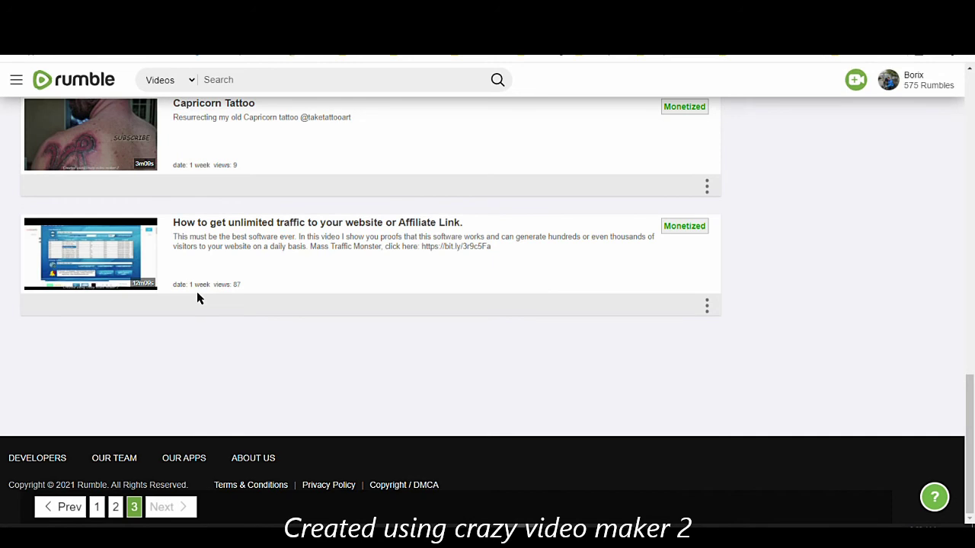
scroll(670, 327, "up", 12)
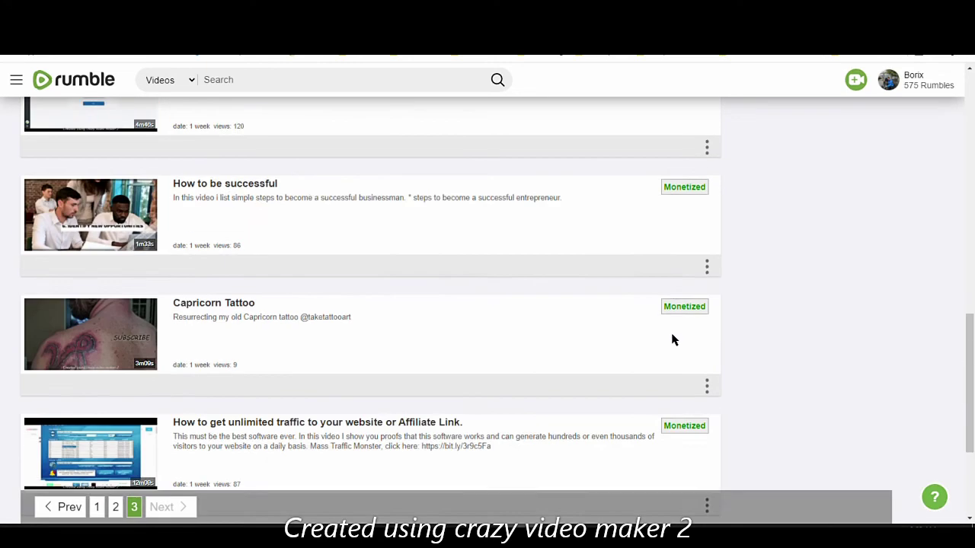
scroll(681, 348, "up", 2)
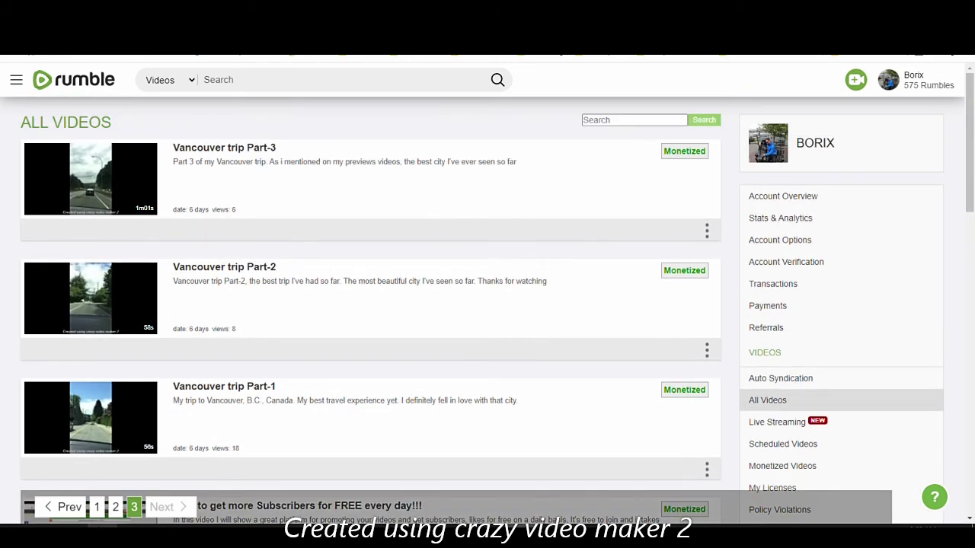
- On the account's Referrals page, search the help questions for "referrals" and open the article on referring creators for compensation
key("alt+Left")
key("alt+Left")
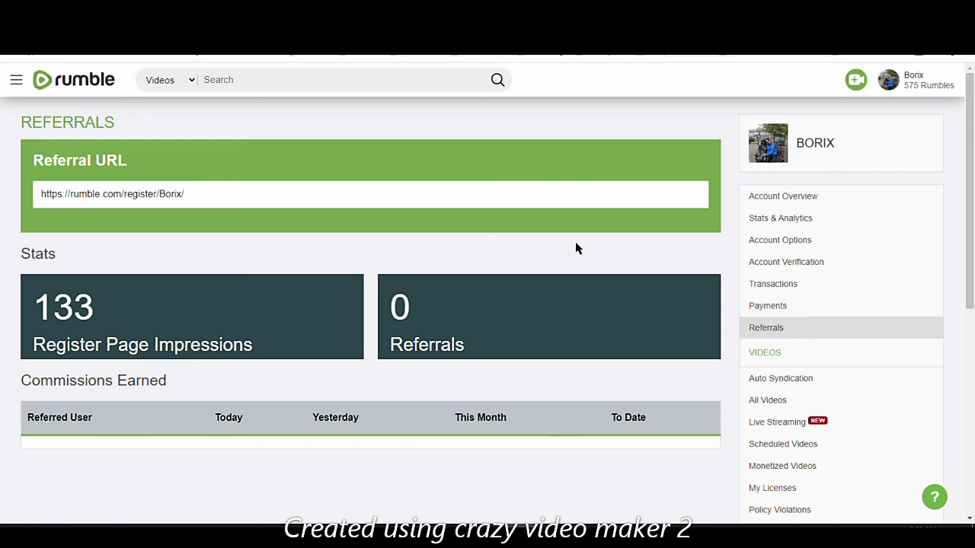
left_click(933, 498)
type("referrals")
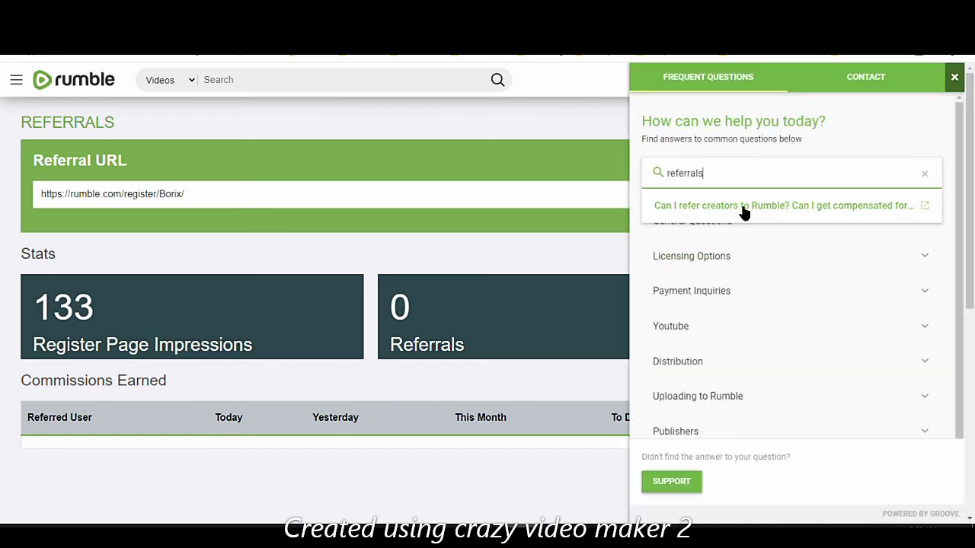
left_click(749, 211)
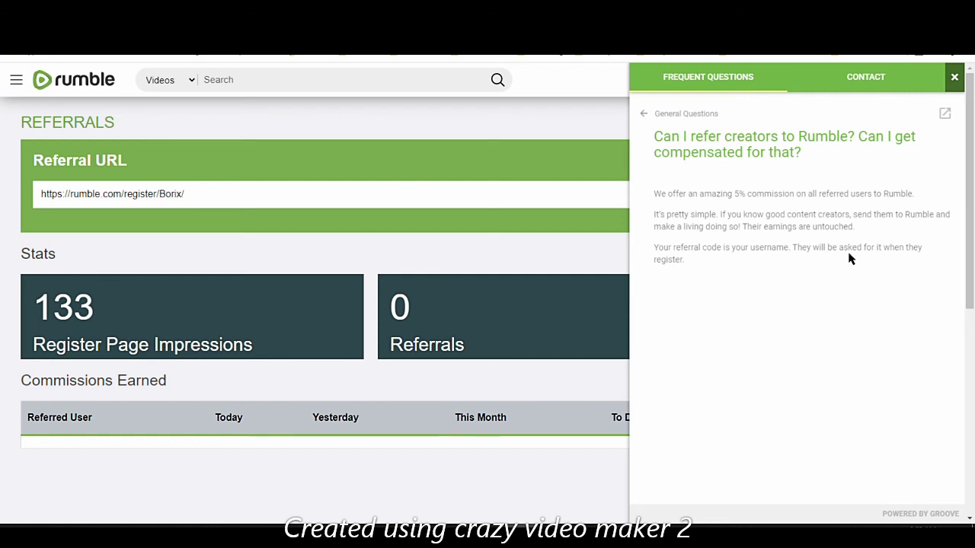
- Highlight the article's last paragraph about the referral code, compare it with the referral URL, and close the help
left_click_drag(654, 246, 718, 267)
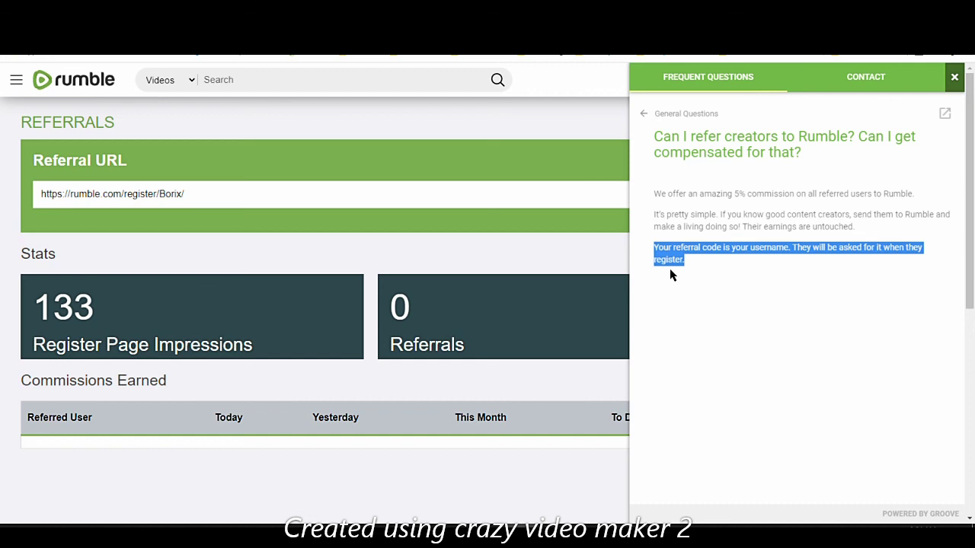
left_click(381, 128)
left_click(311, 197)
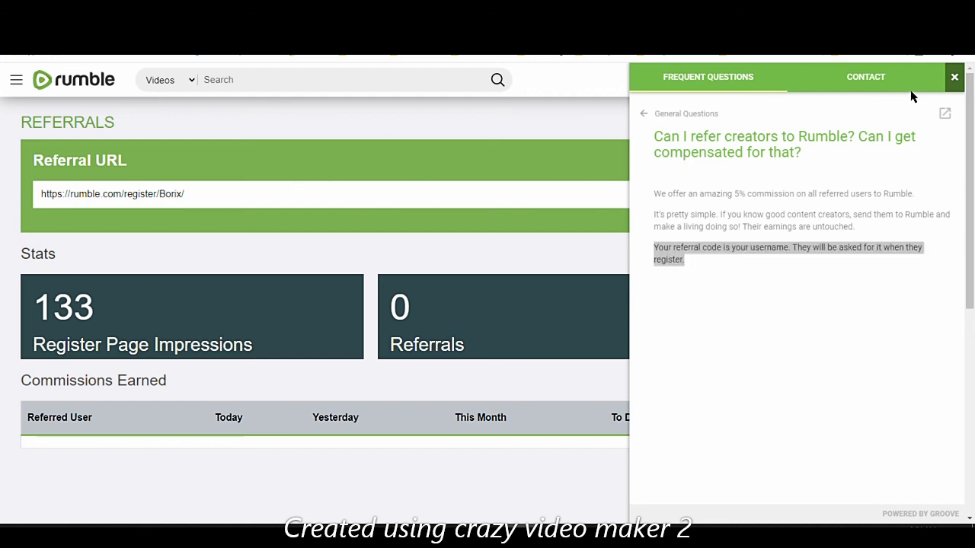
left_click(954, 79)
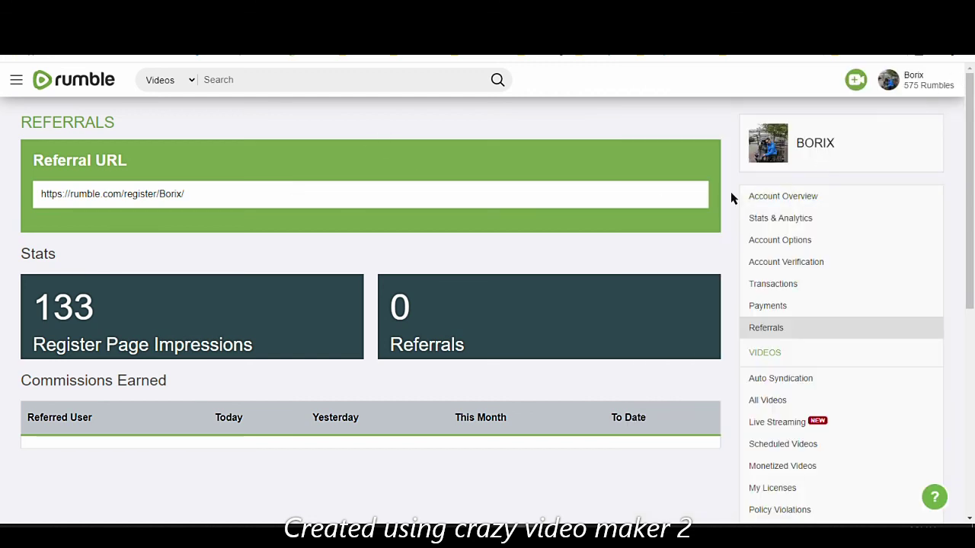
- Highlight the account's username beside the profile picture on the Referrals page, and clear the selection
left_click_drag(830, 145, 807, 148)
scroll(592, 328, "down", 1)
scroll(601, 343, "up", 1)
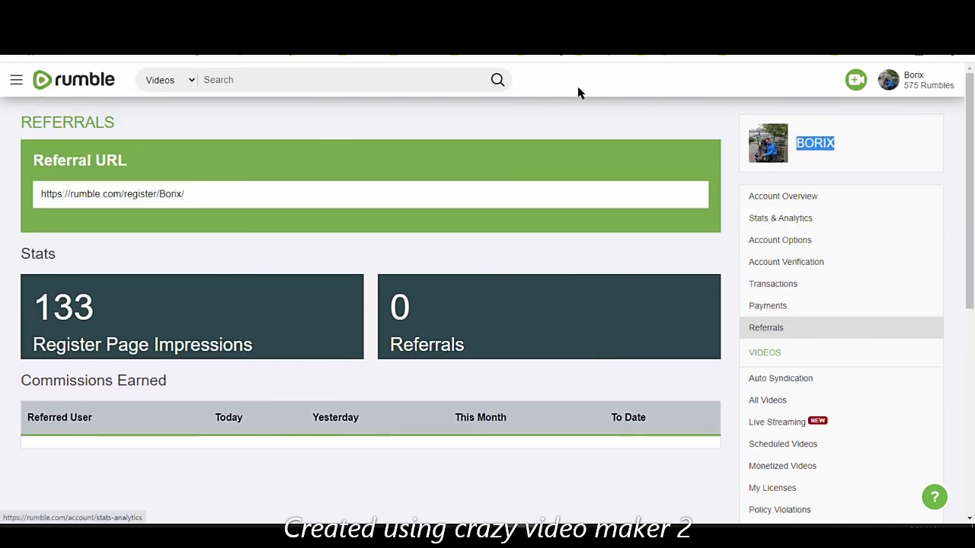
left_click(551, 88)
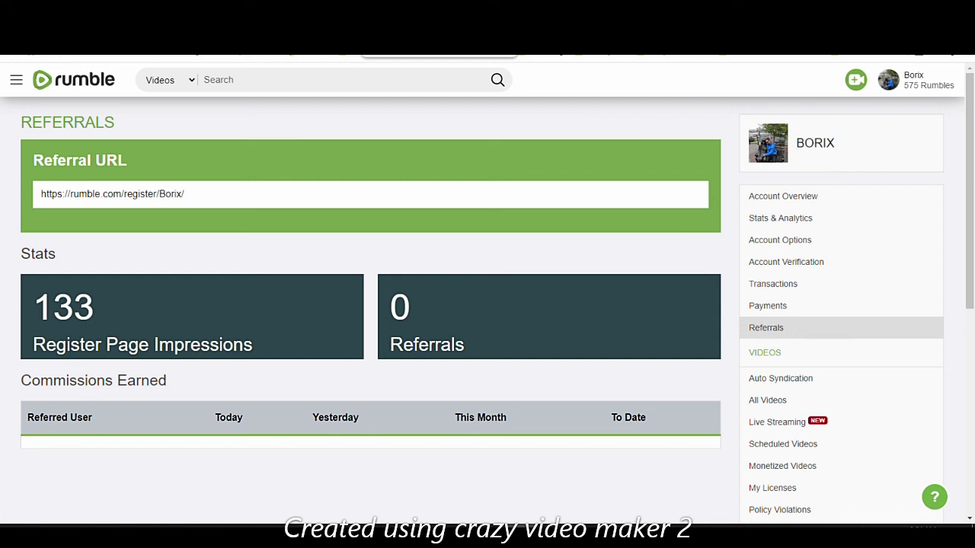
- Switch to the YouTube channel and look through its uploaded videos
left_click(396, 11)
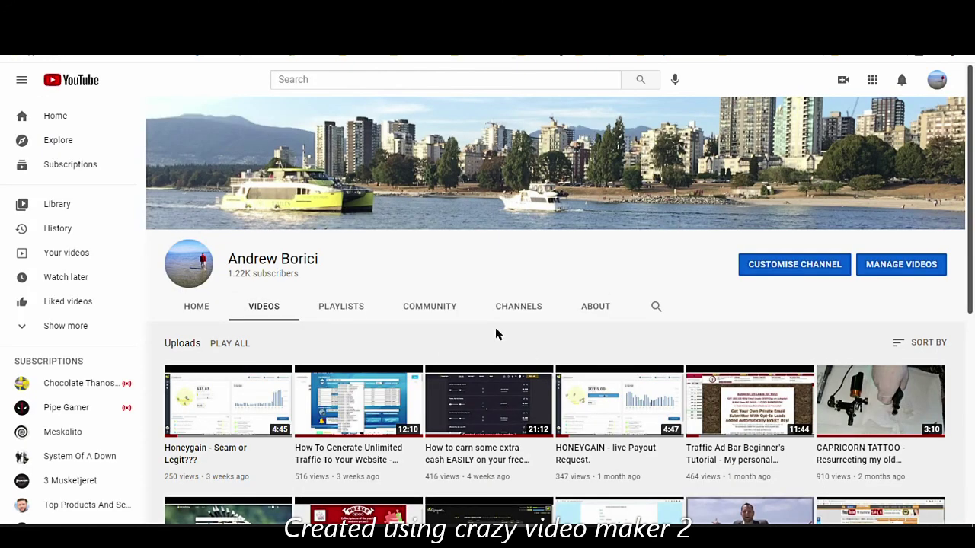
scroll(496, 334, "down", 4)
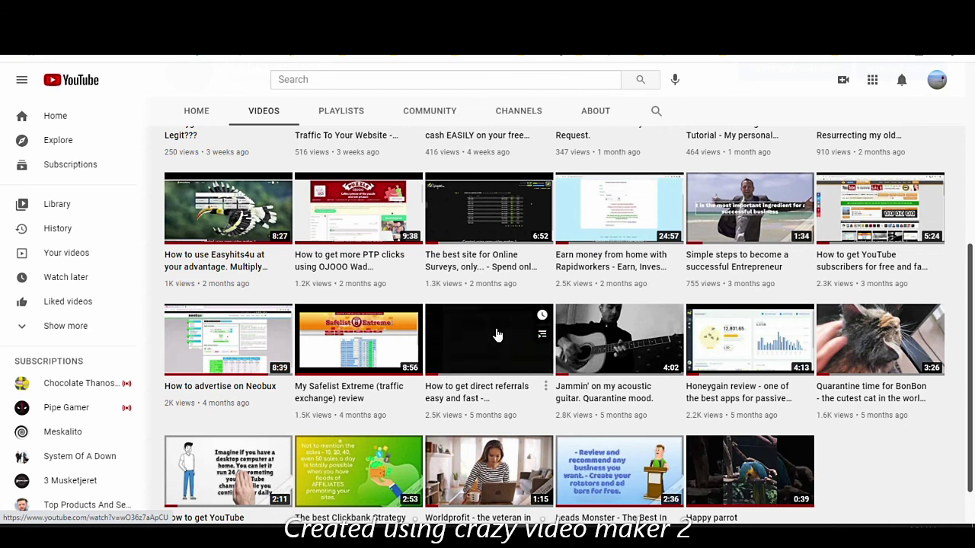
scroll(496, 334, "up", 3)
scroll(499, 381, "up", 1)
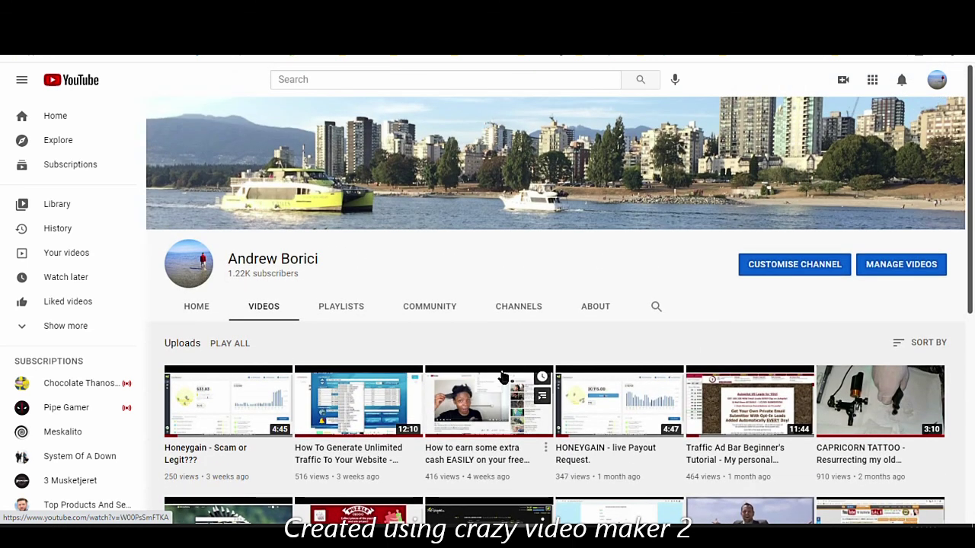